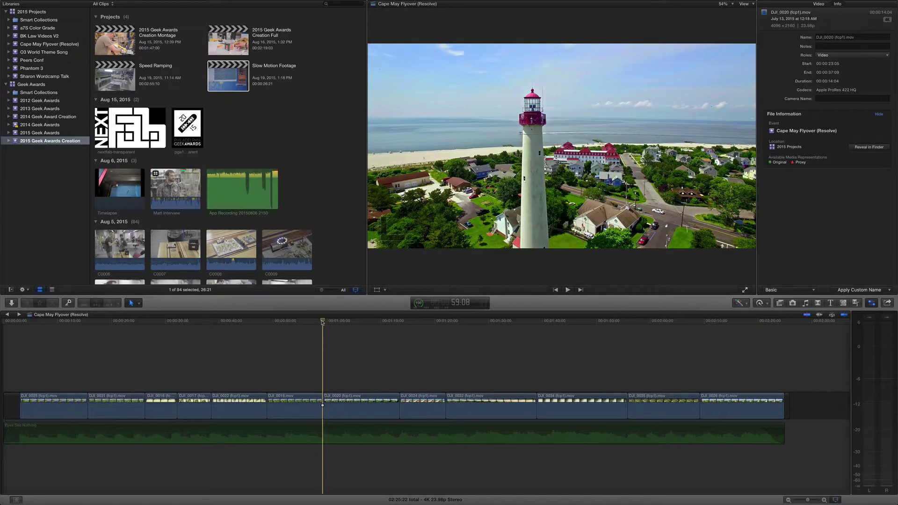
pyautogui.press('space')
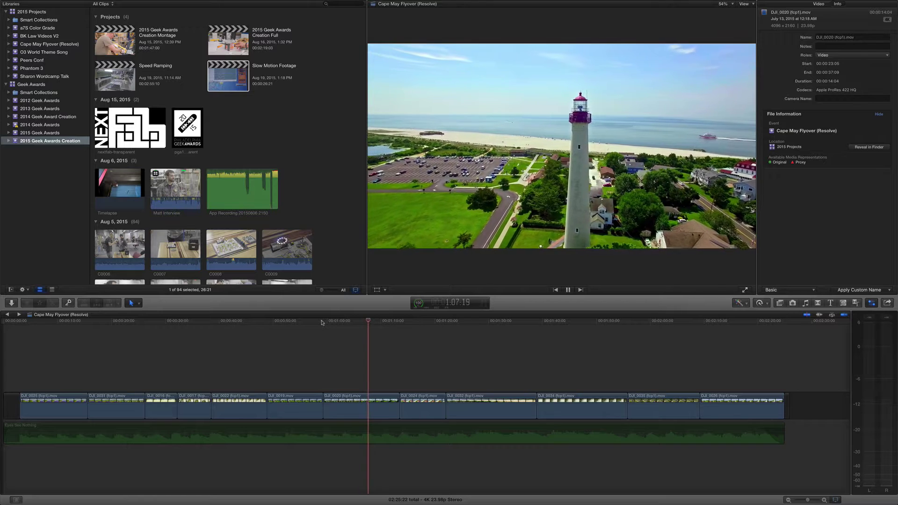
pyautogui.press('space')
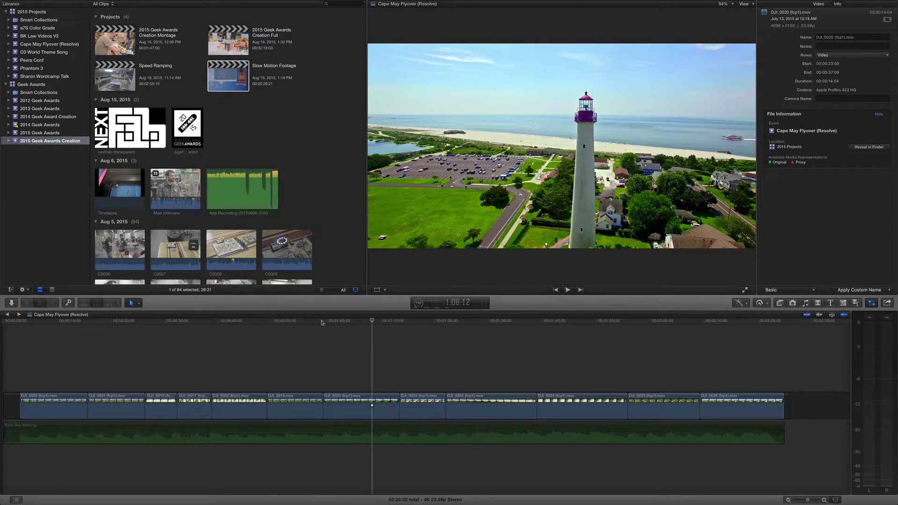
# - Select DJI_0020 and show its speed bar at Normal (100%)
pyautogui.click(359, 404)
pyautogui.press('super+r')
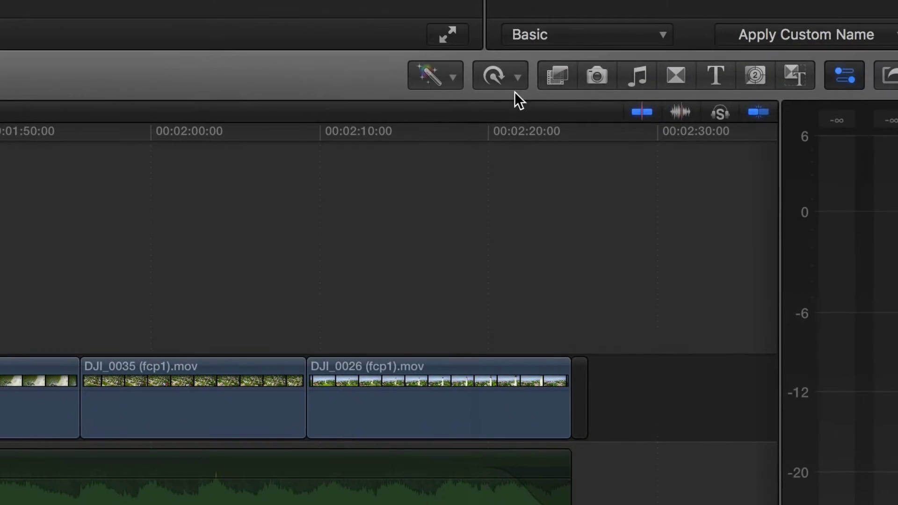
pyautogui.click(507, 77)
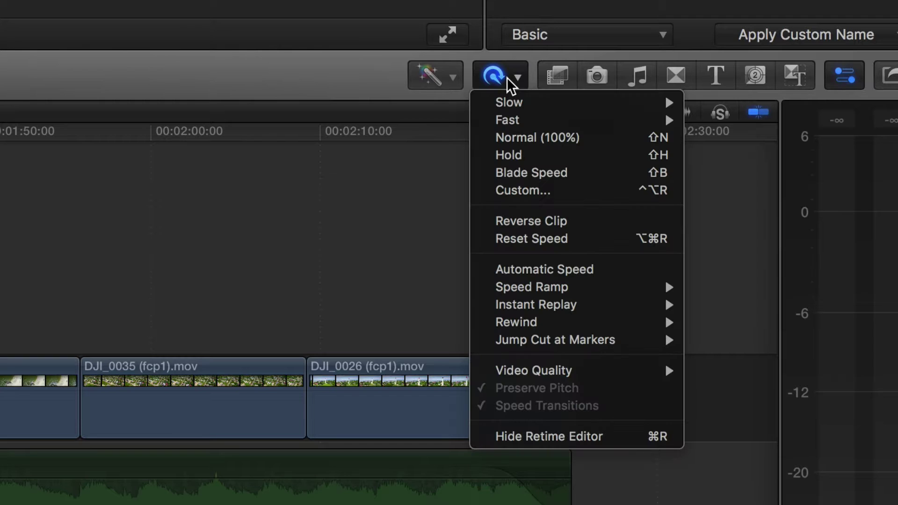
pyautogui.click(506, 77)
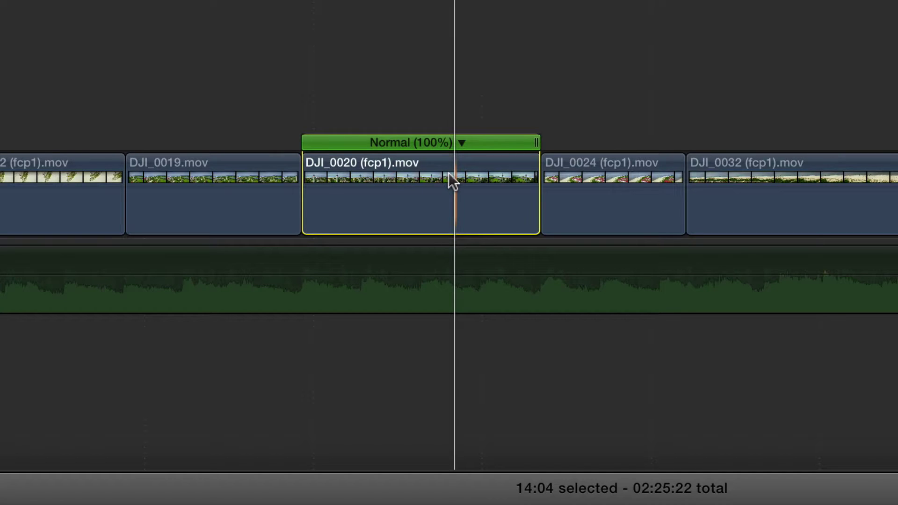
# - Bring up DJI_0020's speed presets and reveal the Fast choices
pyautogui.click(461, 142)
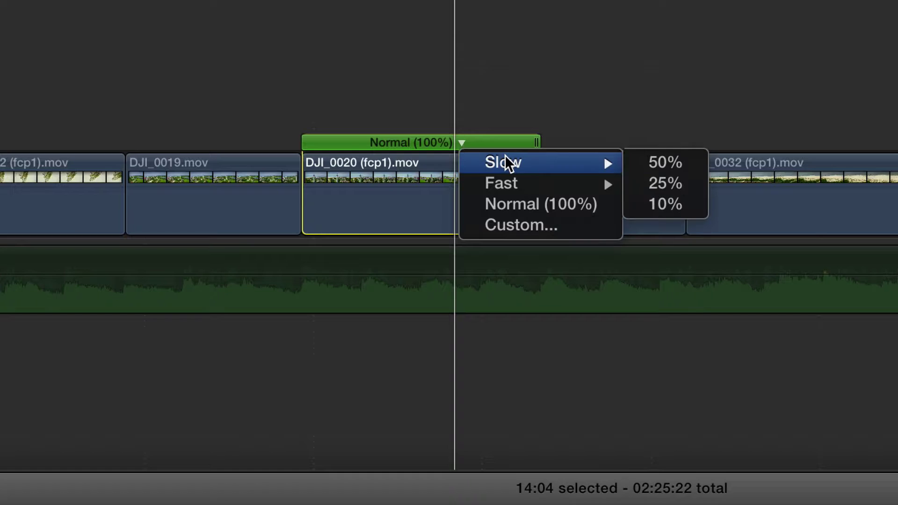
pyautogui.moveTo(525, 187)
pyautogui.moveTo(563, 169)
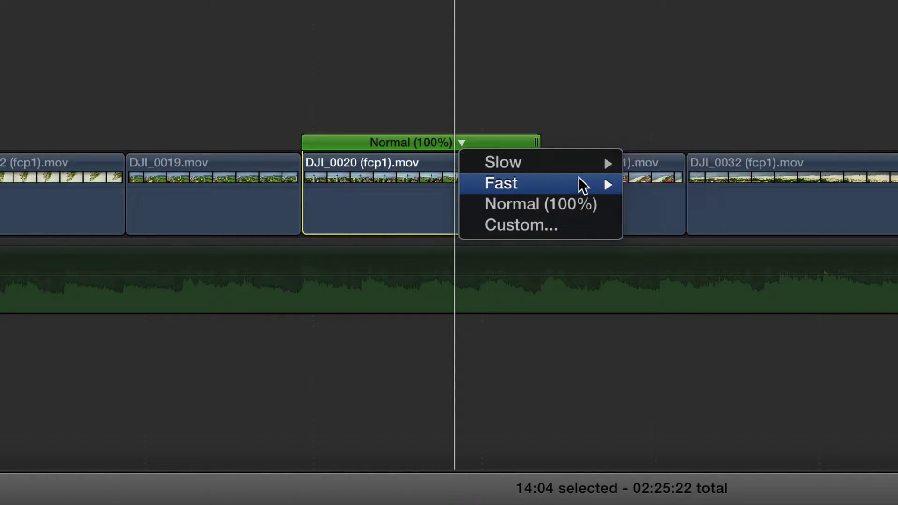
pyautogui.moveTo(595, 188)
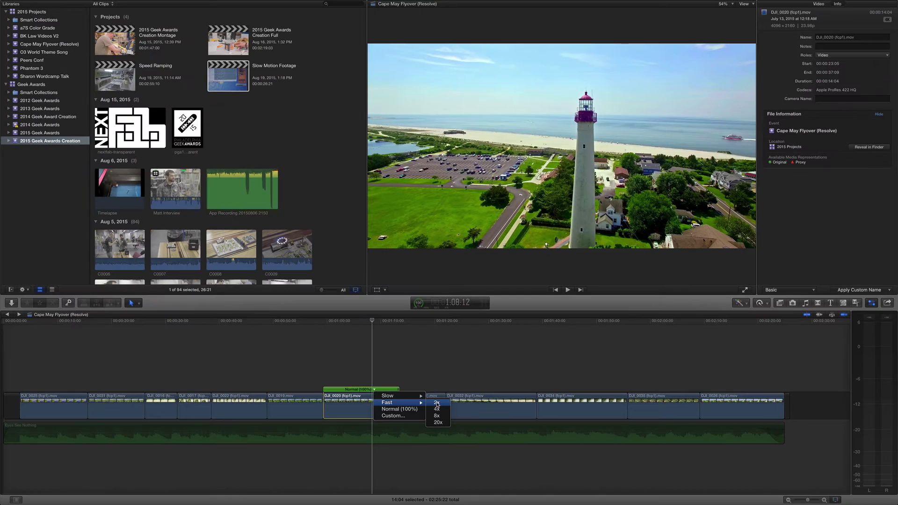
# - Set DJI_0020 to Fast 2x (200%) and play it back from its start
pyautogui.click(463, 143)
pyautogui.click(323, 363)
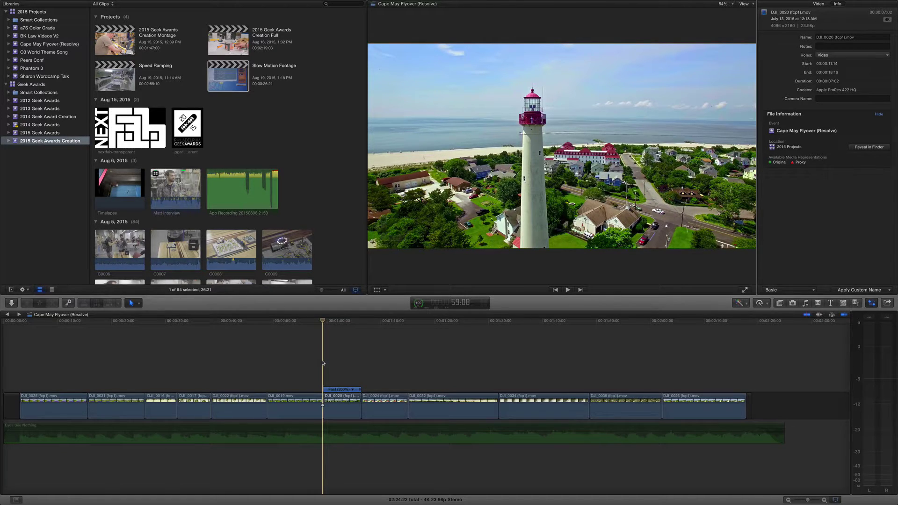
pyautogui.press('space')
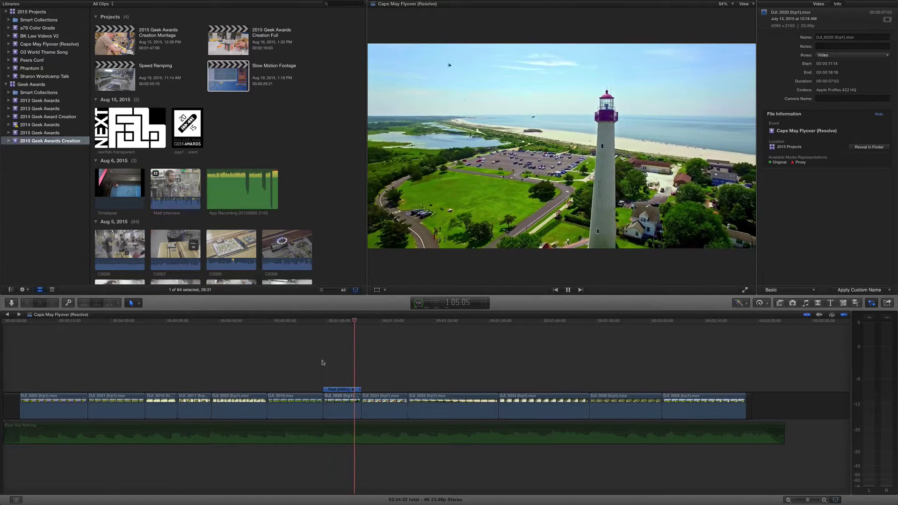
pyautogui.press('space')
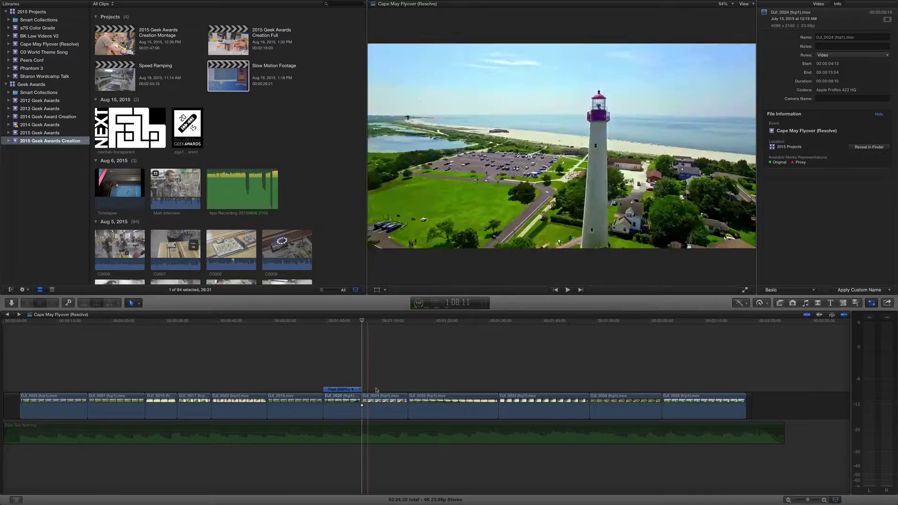
# - Show DJI_0024's speed bar and set it to Slow 50%
pyautogui.click(379, 404)
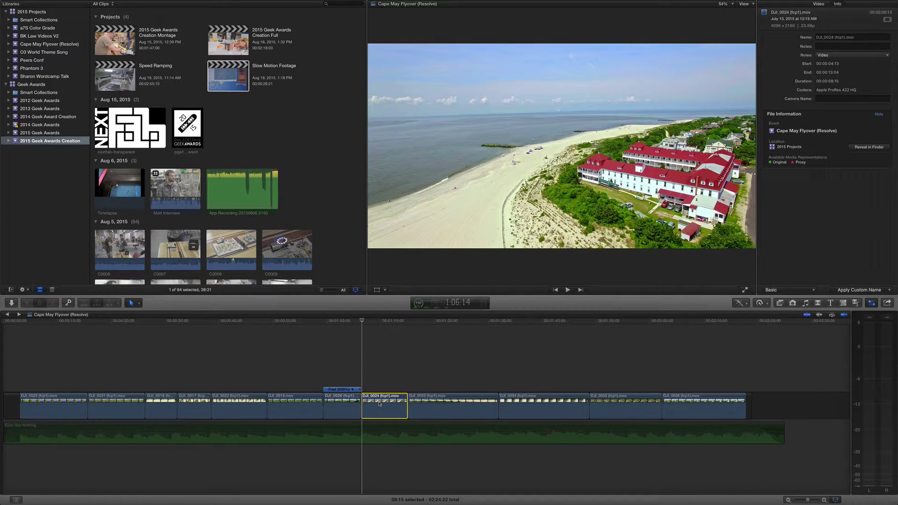
pyautogui.press('super+r')
pyautogui.click(398, 390)
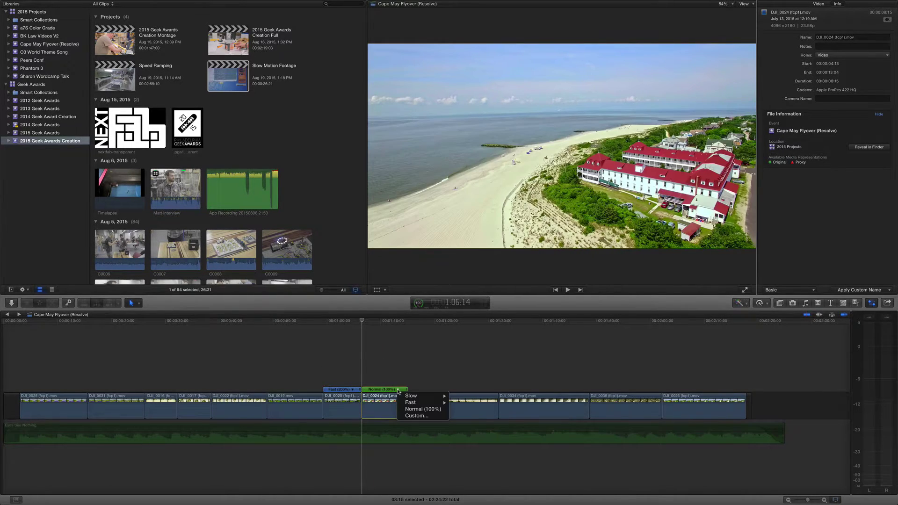
pyautogui.moveTo(416, 395)
pyautogui.click(462, 396)
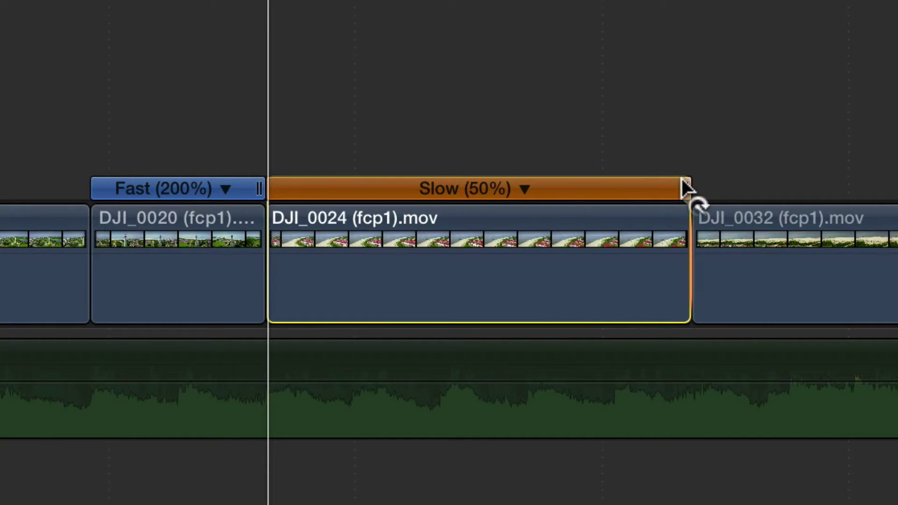
# - Drag DJI_0024's retime handle to stretch then shorten it, returning to Normal (100%)
pyautogui.moveTo(685, 190); pyautogui.dragTo(607, 193)
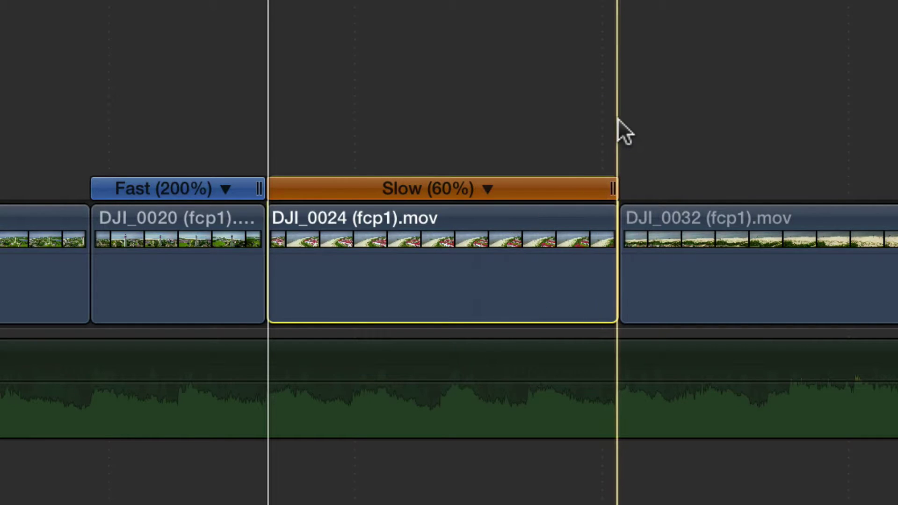
pyautogui.moveTo(608, 187); pyautogui.dragTo(588, 190)
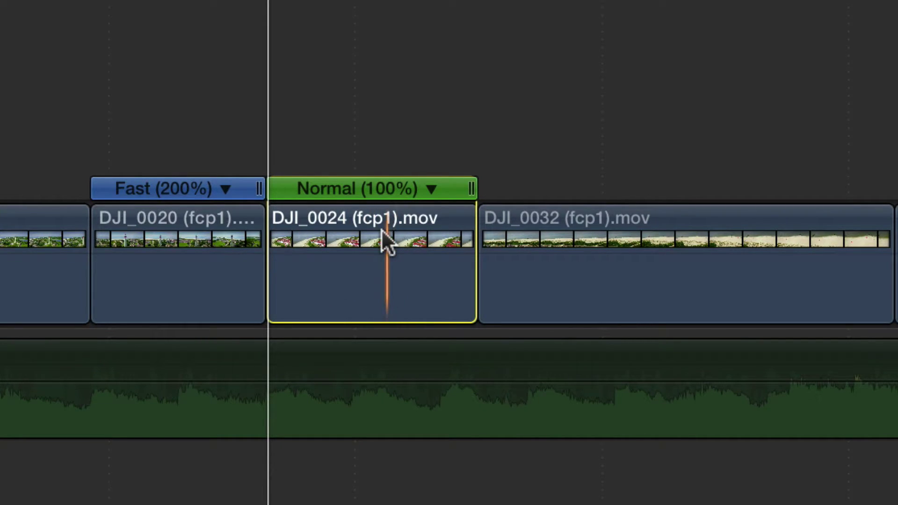
# - Open the Custom Speed settings for DJI_0024, showing 100% and 00:00:08:14
pyautogui.click(431, 189)
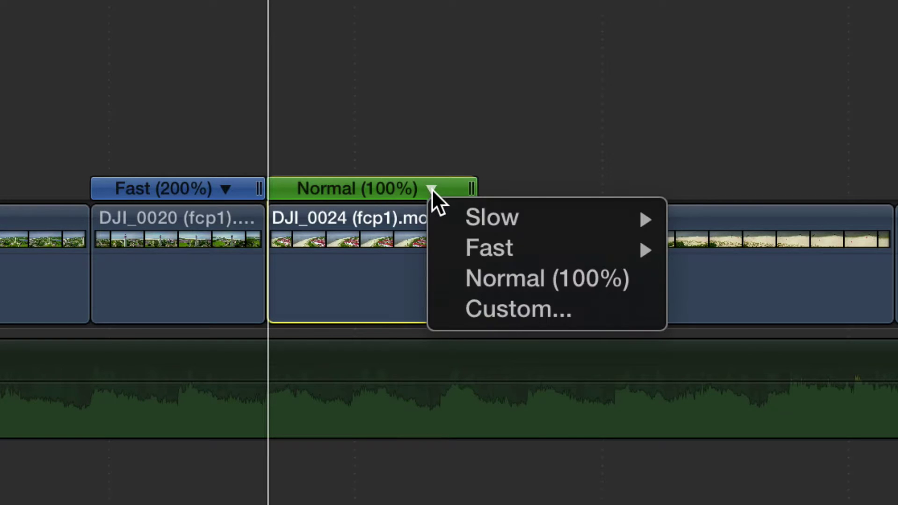
pyautogui.click(473, 310)
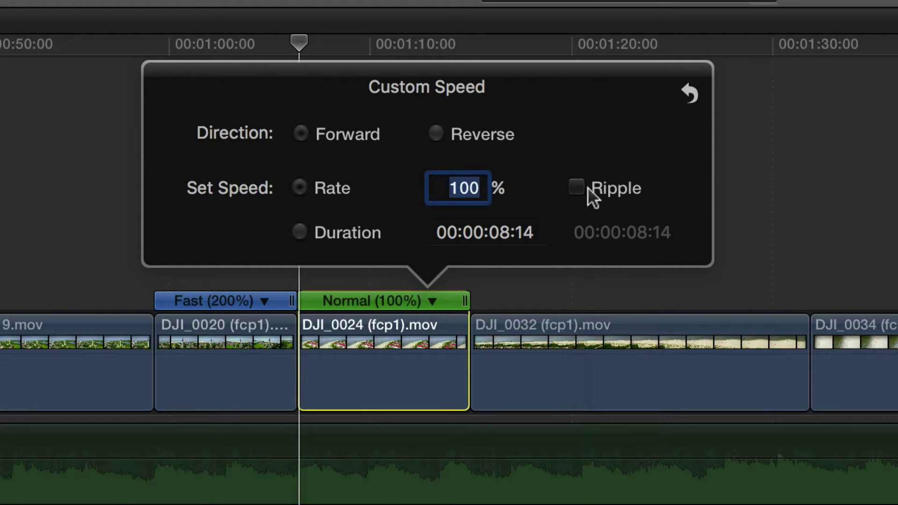
# - Try a 50% rate on DJI_0024, then reset it to 100%
pyautogui.click(457, 189)
pyautogui.doubleClick(458, 190)
pyautogui.write('50')
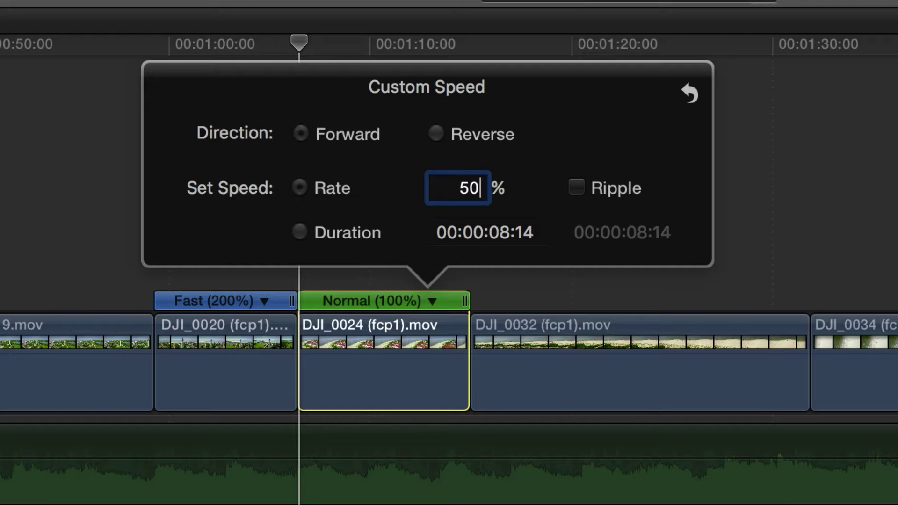
pyautogui.press('Return')
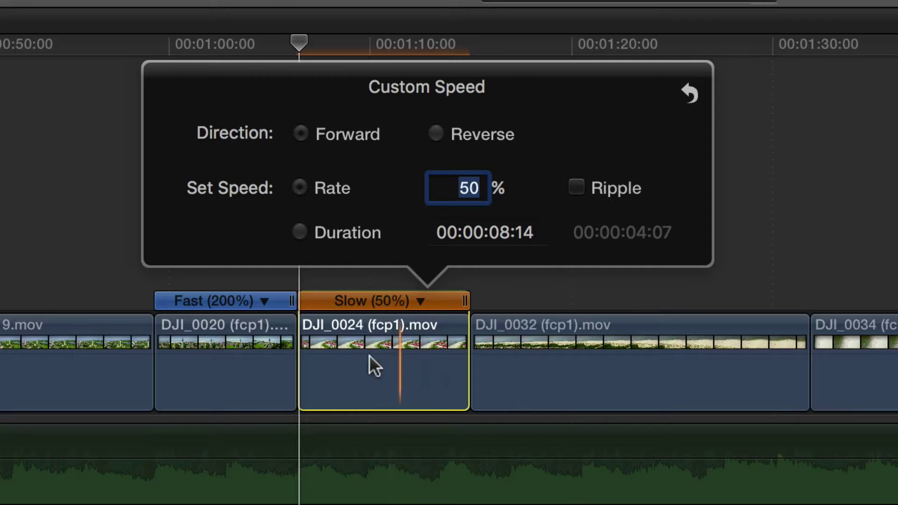
pyautogui.write('100')
pyautogui.press('Return')
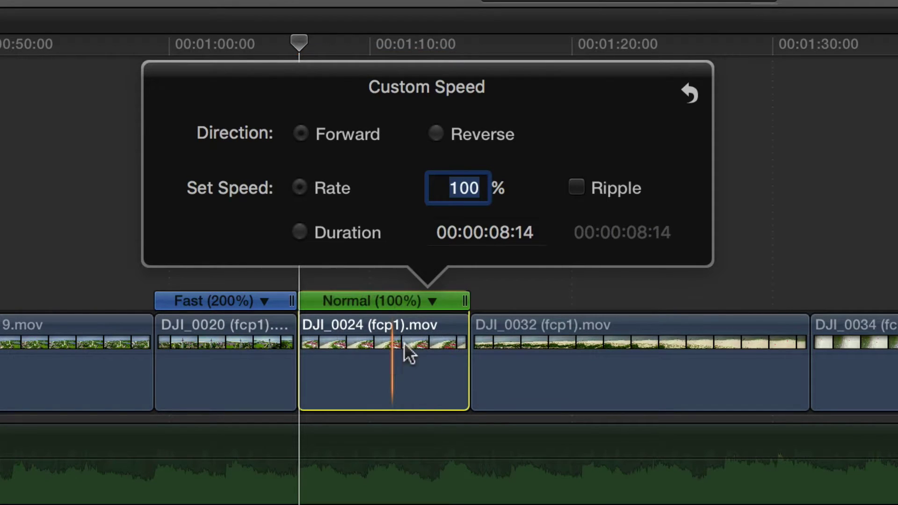
# - Enable Ripple, apply a 50% rate (00:00:17:04), and close Custom Speed
pyautogui.click(575, 187)
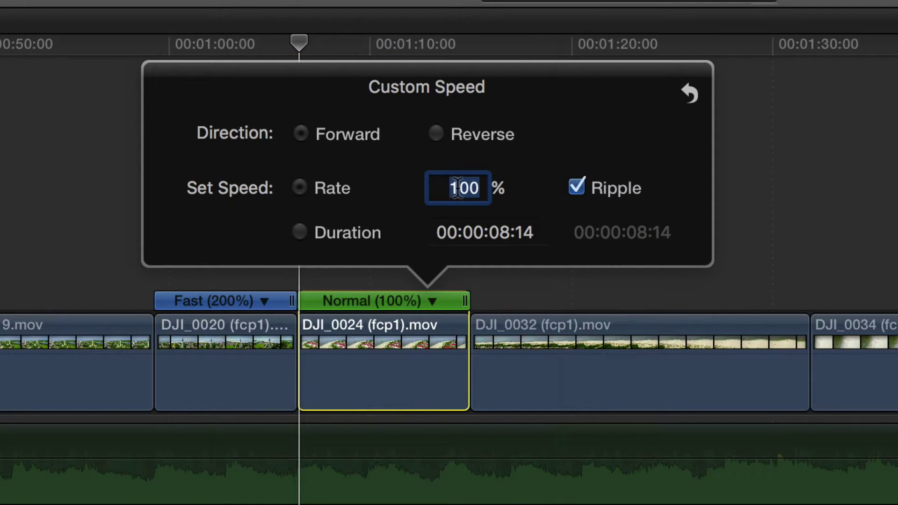
pyautogui.write('50')
pyautogui.press('Return')
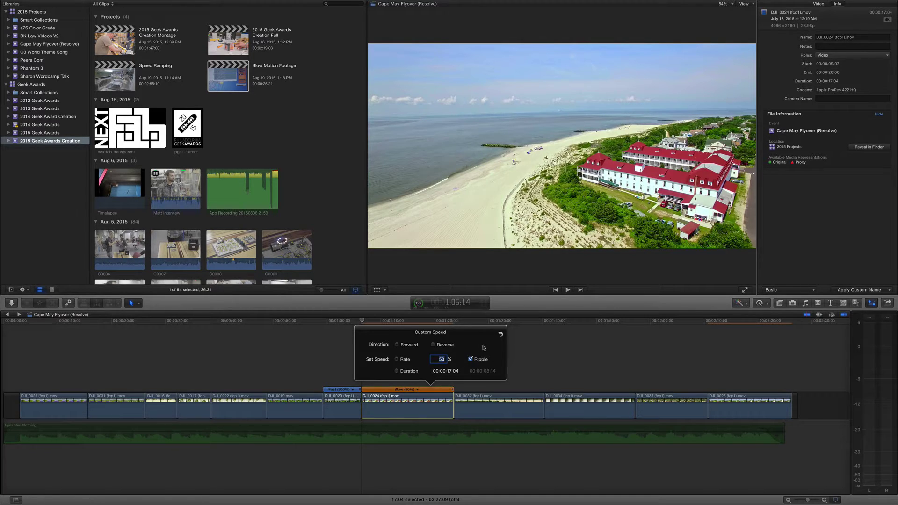
pyautogui.press('Return')
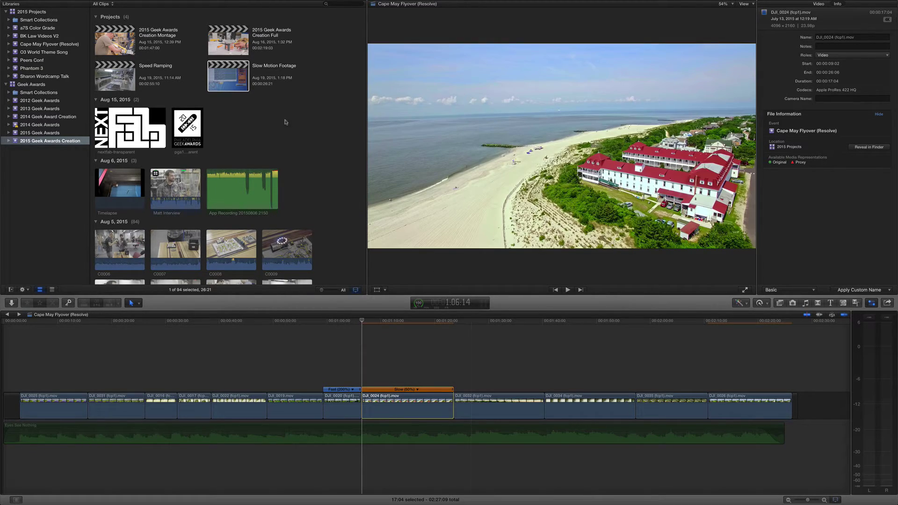
pyautogui.doubleClick(231, 75)
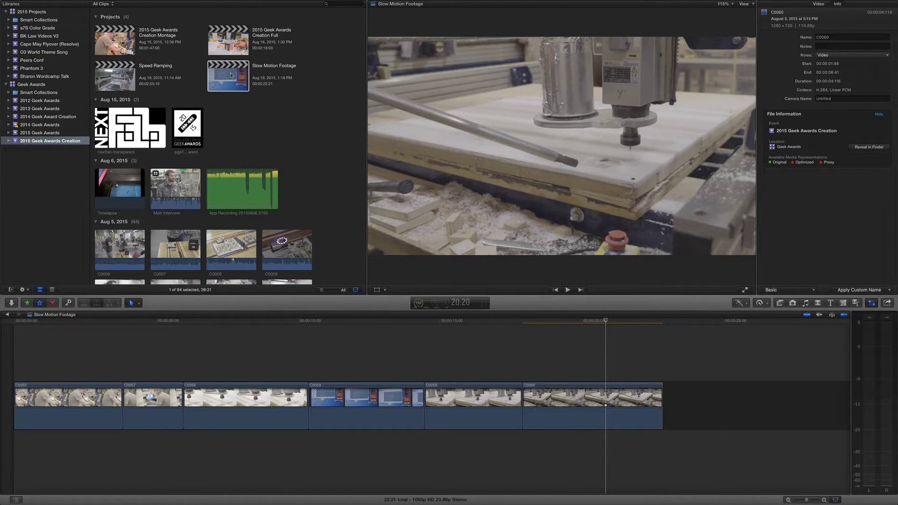
pyautogui.click(226, 74)
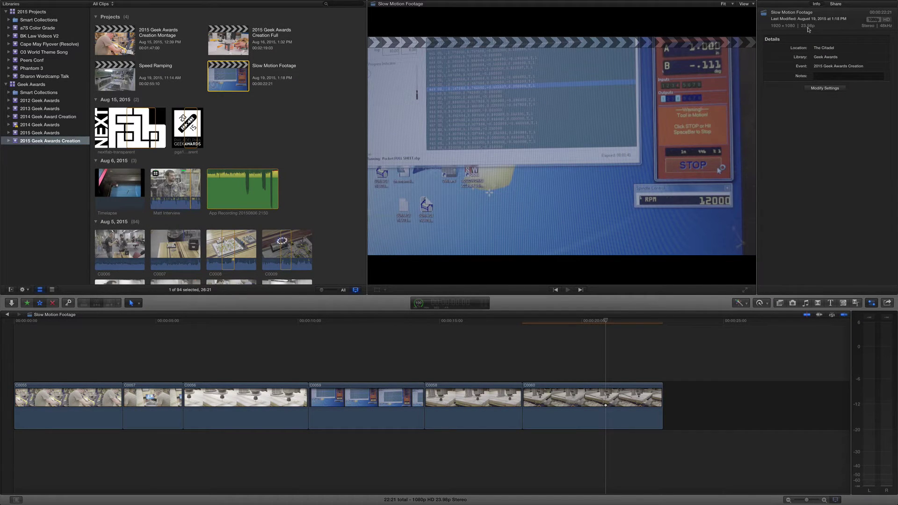
pyautogui.click(367, 401)
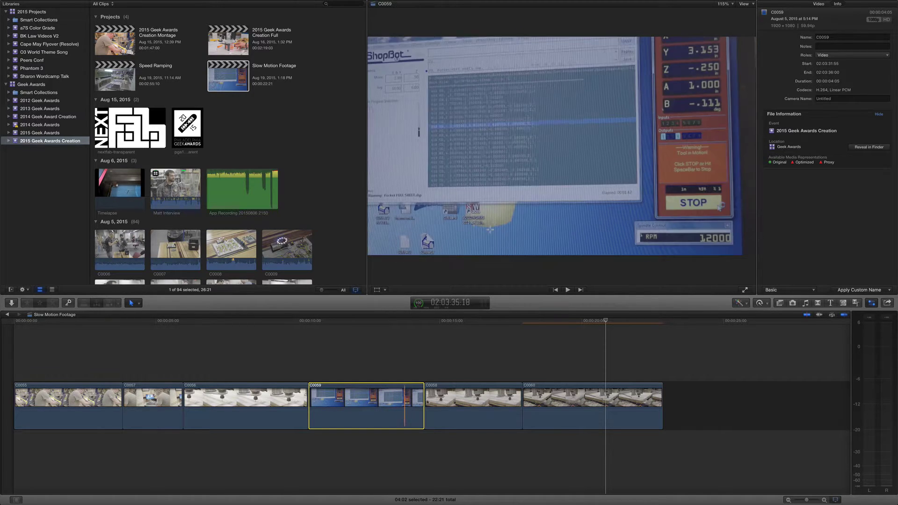
pyautogui.click(481, 400)
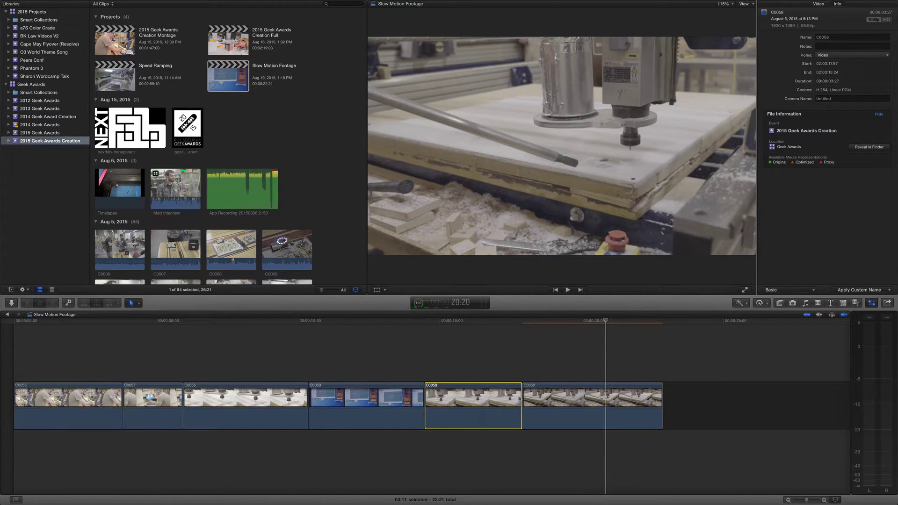
pyautogui.click(579, 399)
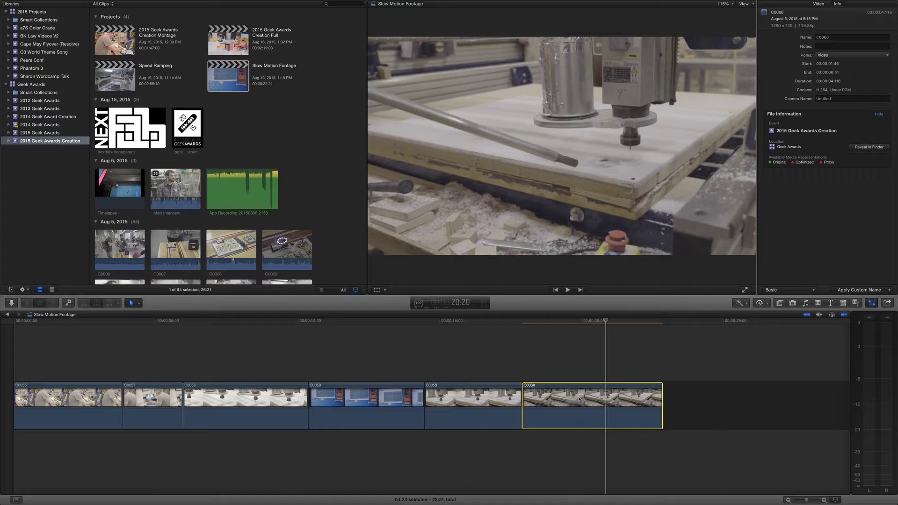
pyautogui.click(286, 351)
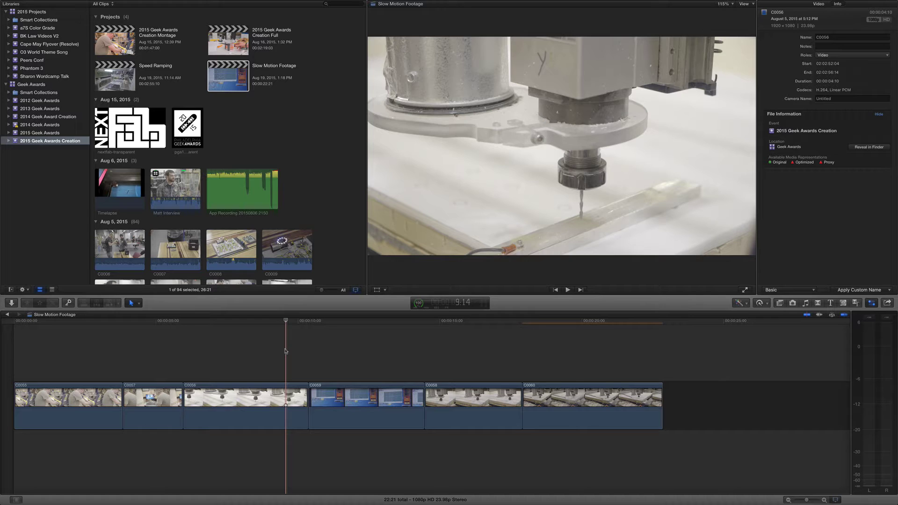
pyautogui.click(261, 352)
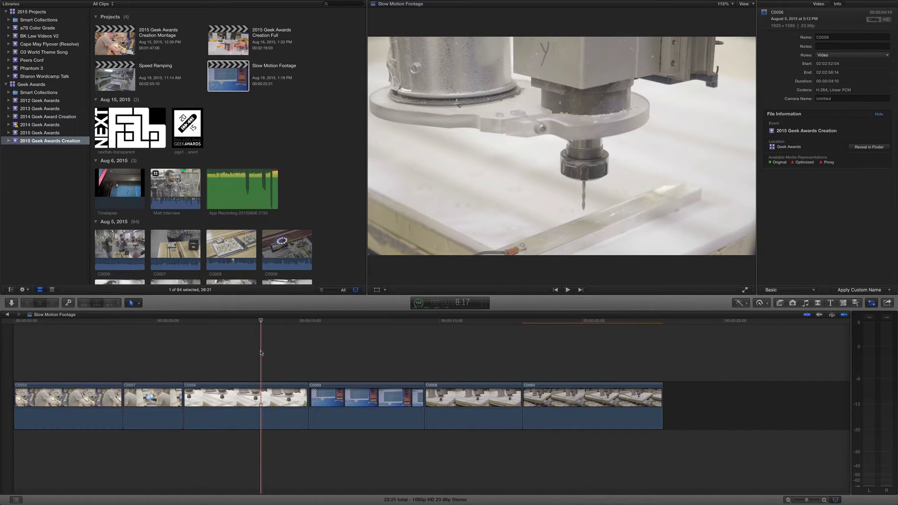
pyautogui.press('space')
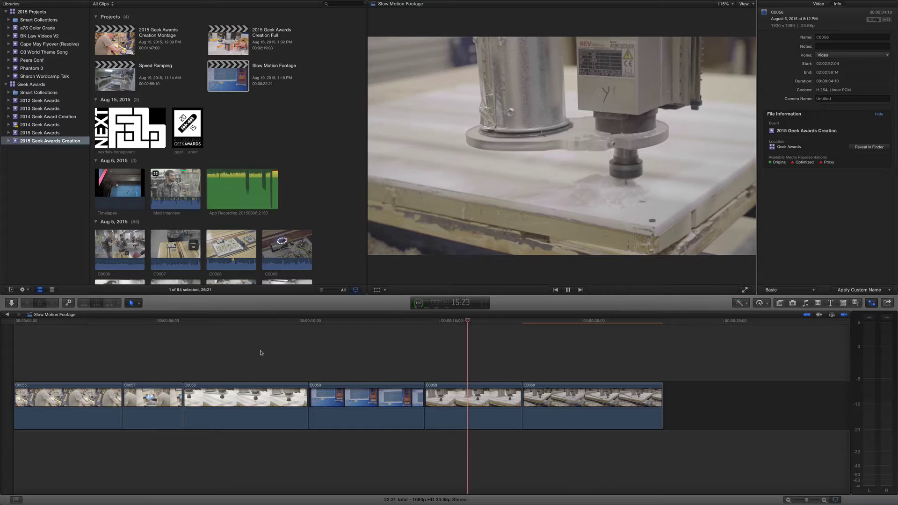
pyautogui.press('space')
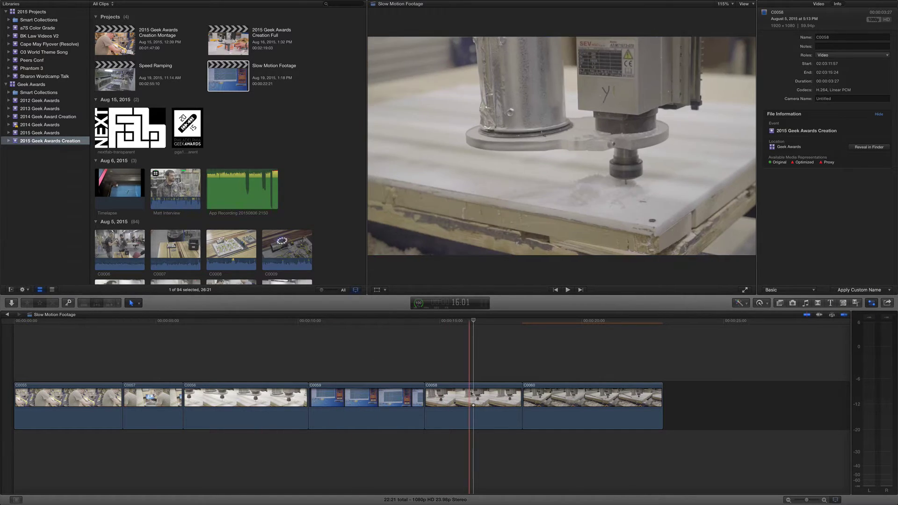
pyautogui.click(423, 355)
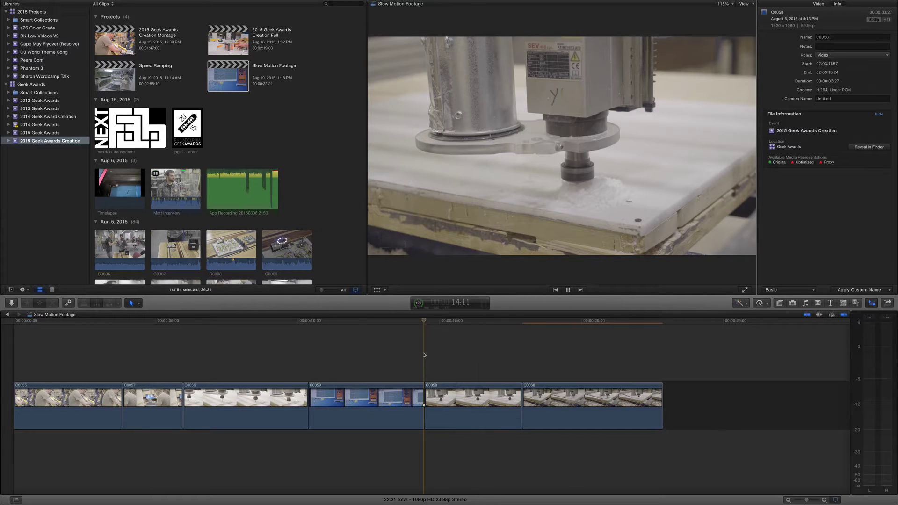
pyautogui.press('space')
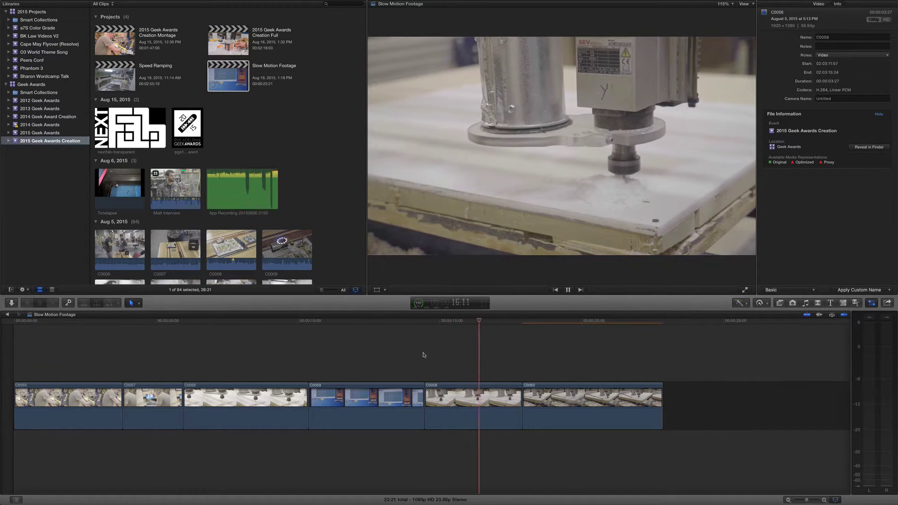
pyautogui.press('space')
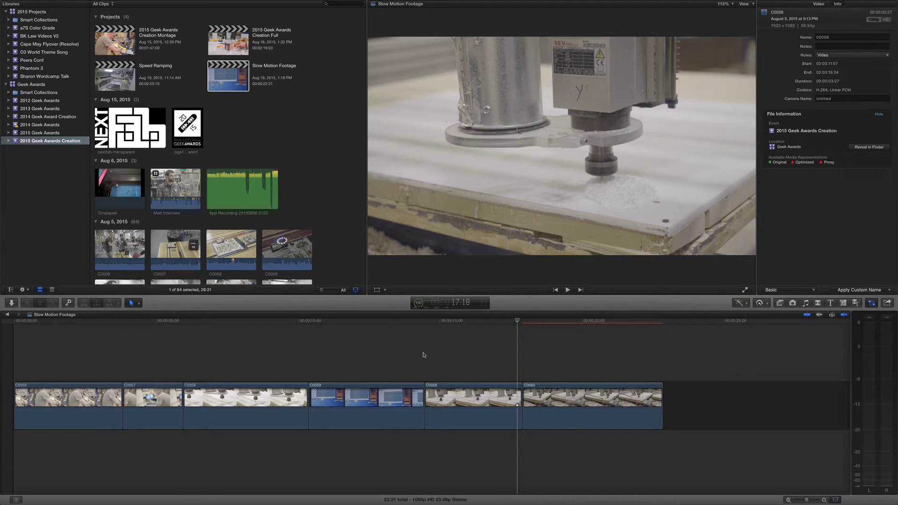
# - Apply Automatic Speed to clip C0058 and preview the slow motion
pyautogui.click(471, 399)
pyautogui.click(763, 303)
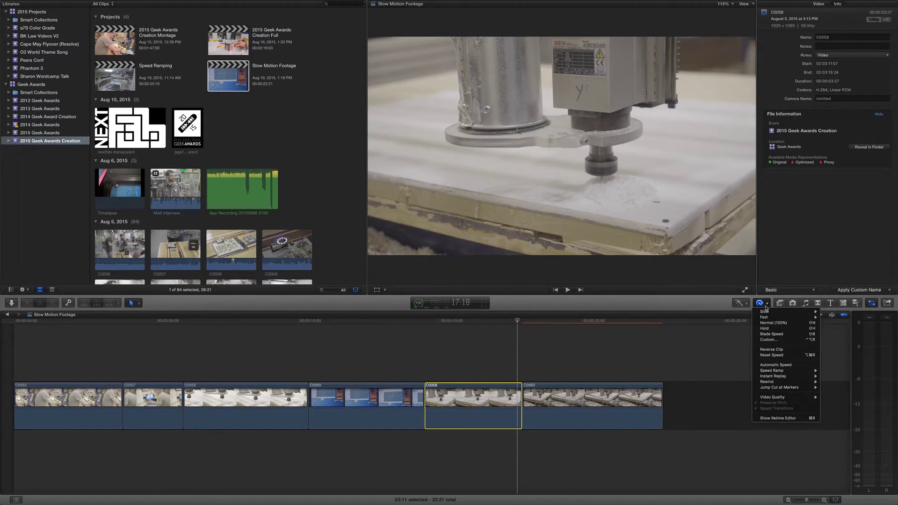
pyautogui.moveTo(770, 312)
pyautogui.click(775, 365)
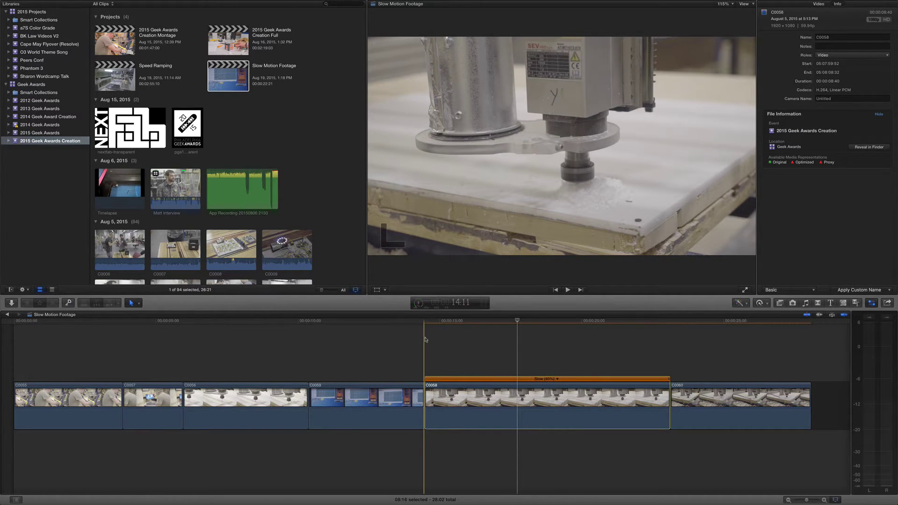
pyautogui.press('space')
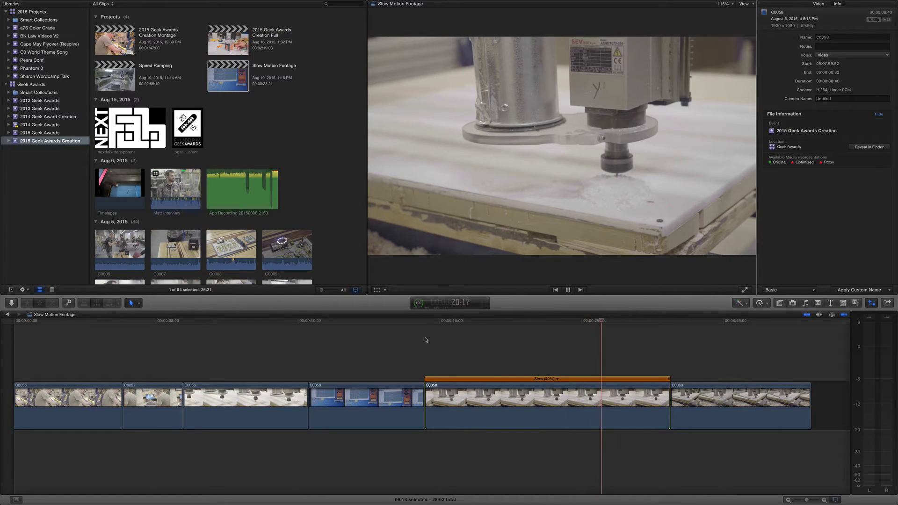
pyautogui.press('space')
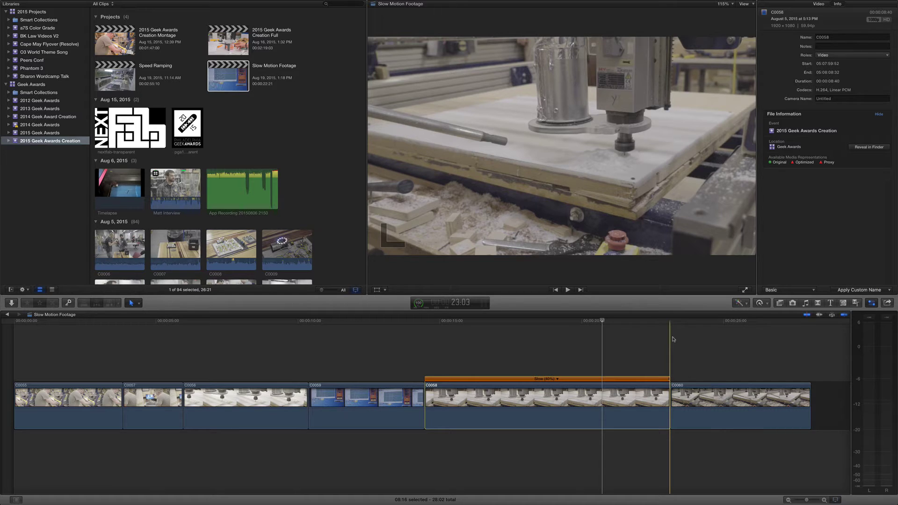
pyautogui.press('space')
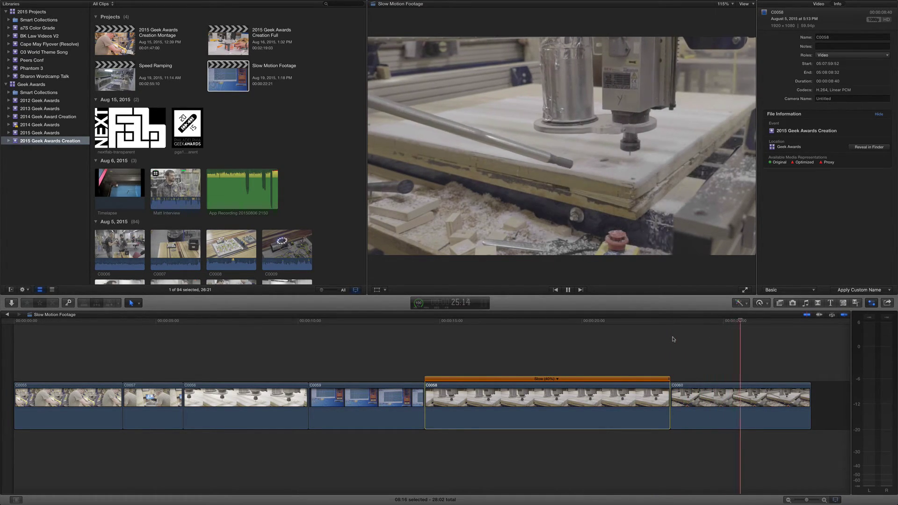
pyautogui.press('space')
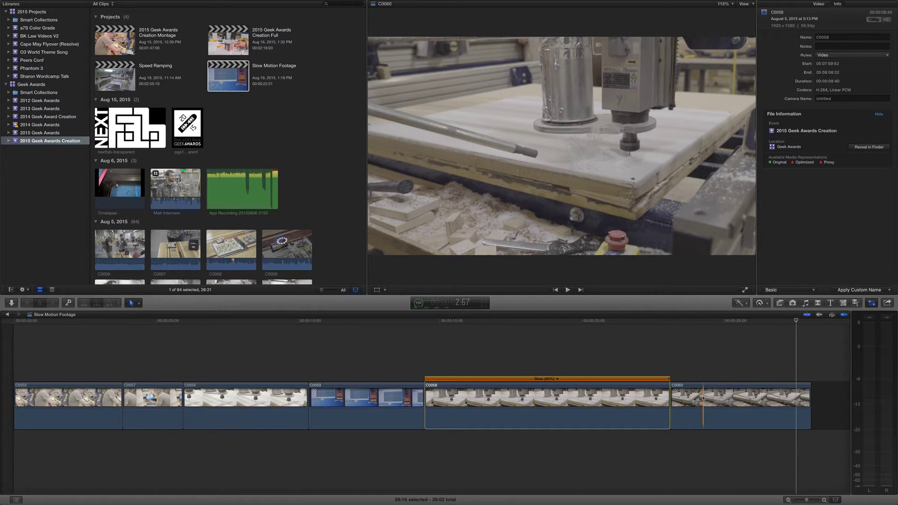
# - Mark an In and Out range partway through clip C0060 for slowing
pyautogui.press('i')
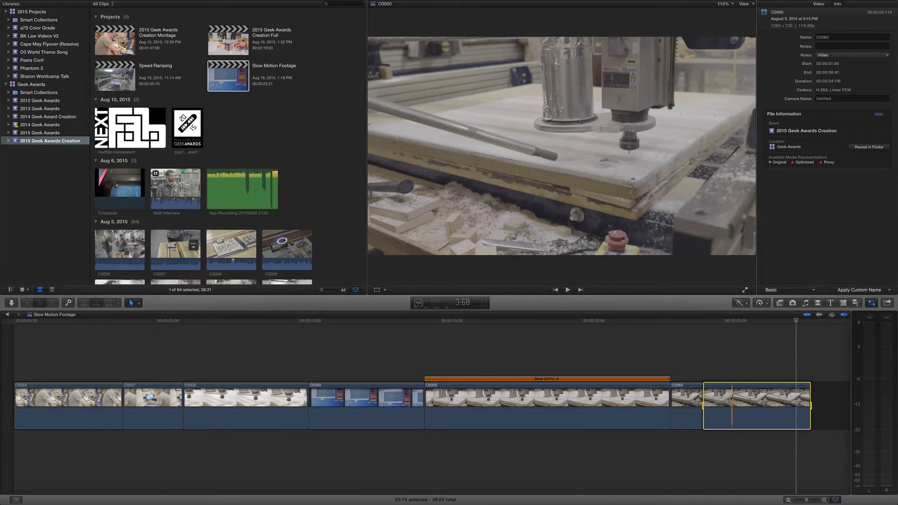
pyautogui.press('o')
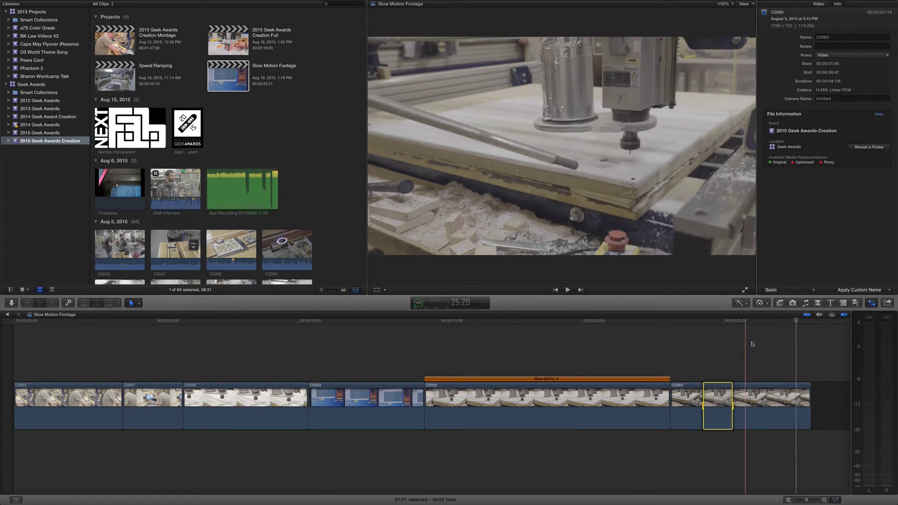
pyautogui.click(765, 304)
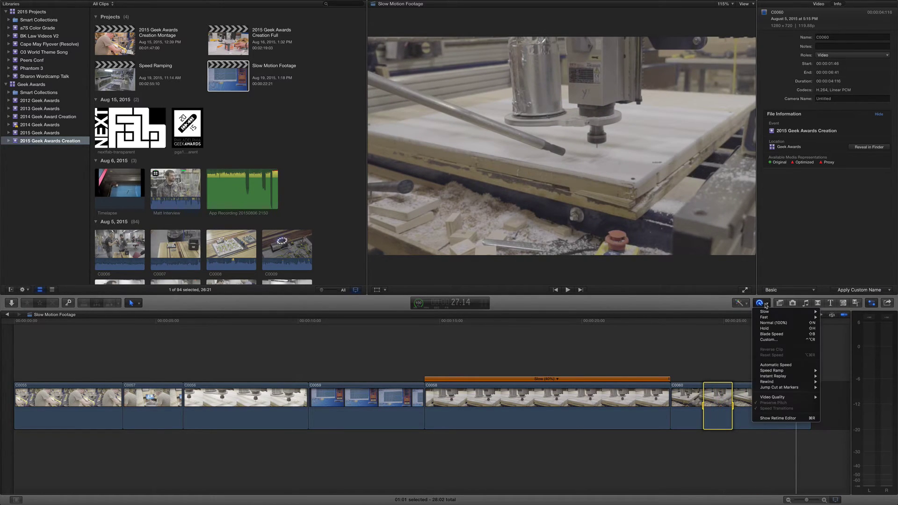
# - Apply Automatic Speed (20%) to C0060's range and drag the slowdown to start earlier
pyautogui.click(786, 365)
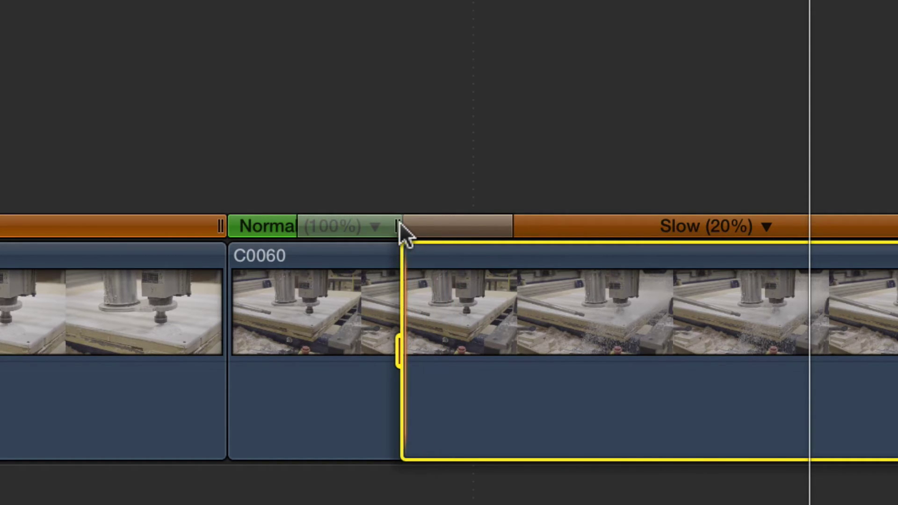
pyautogui.moveTo(388, 227); pyautogui.dragTo(394, 247)
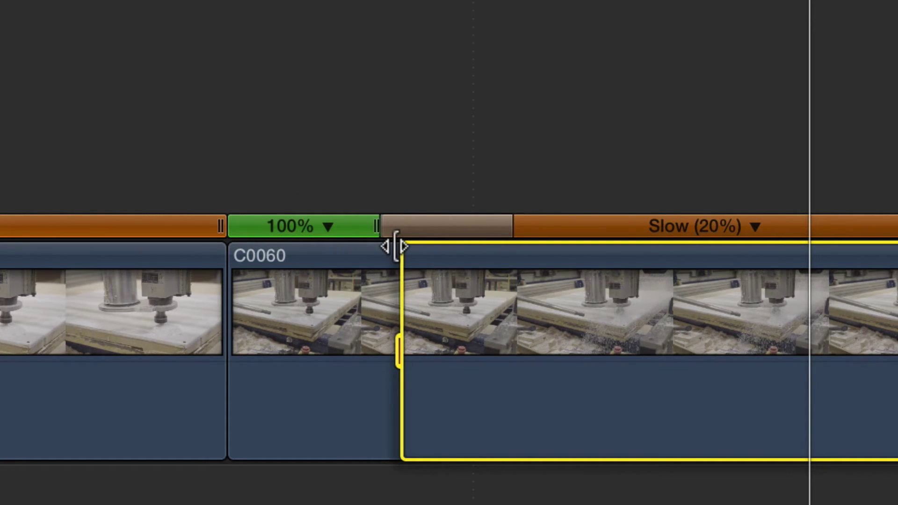
pyautogui.moveTo(394, 246); pyautogui.dragTo(317, 244)
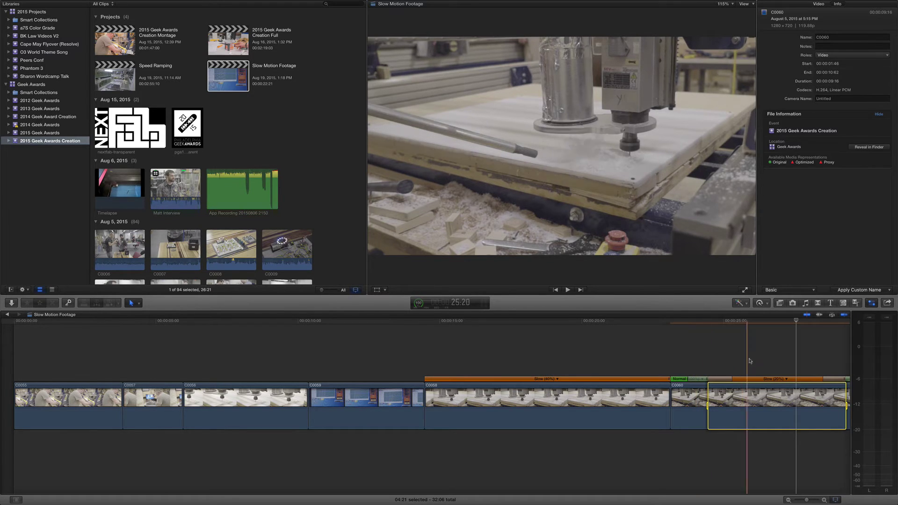
pyautogui.click(751, 453)
pyautogui.hscroll(2, 752, 459)
pyautogui.hscroll(5, 751, 458)
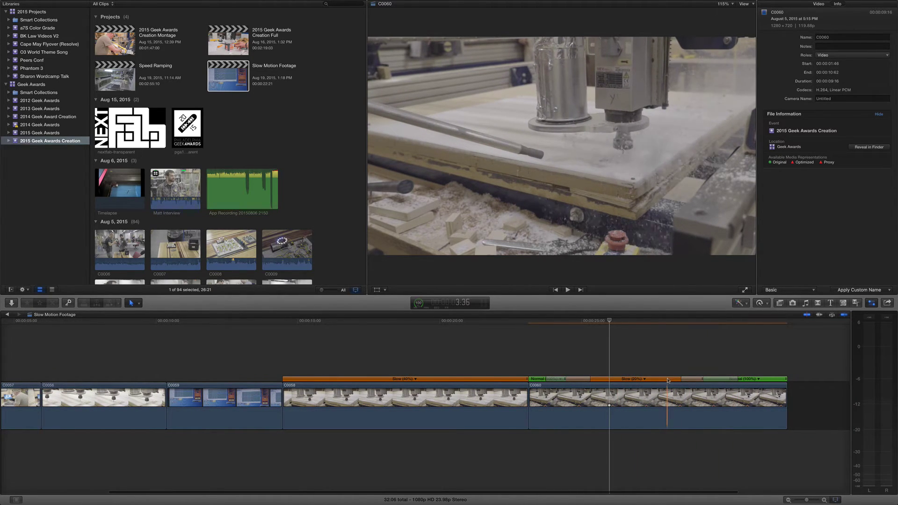
pyautogui.click(666, 379)
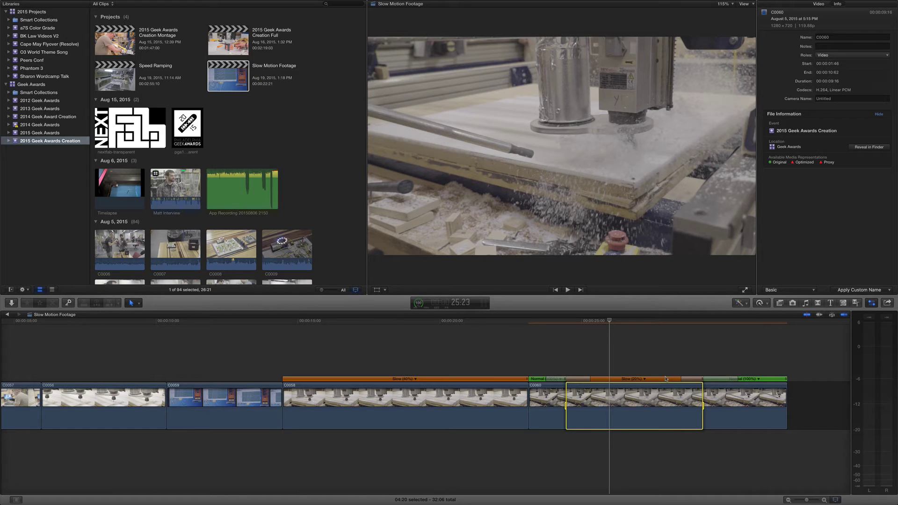
pyautogui.click(760, 303)
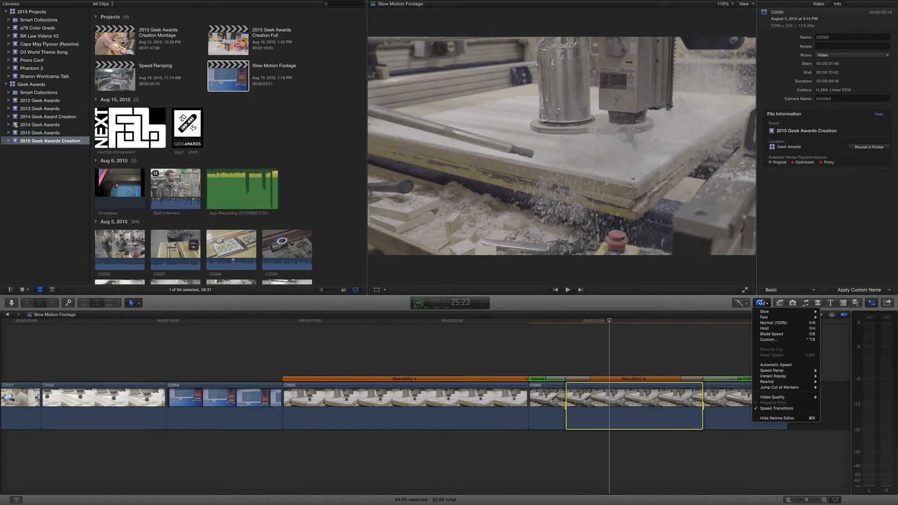
pyautogui.moveTo(784, 401)
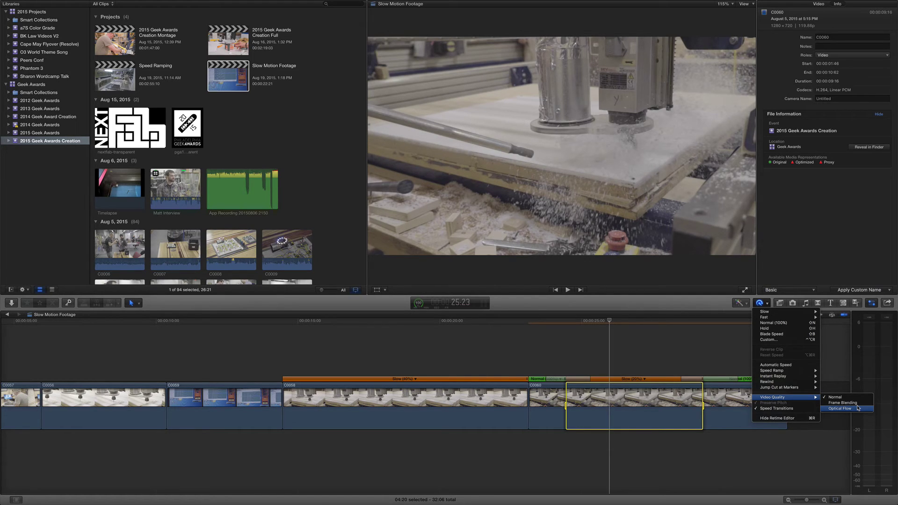
pyautogui.click(536, 354)
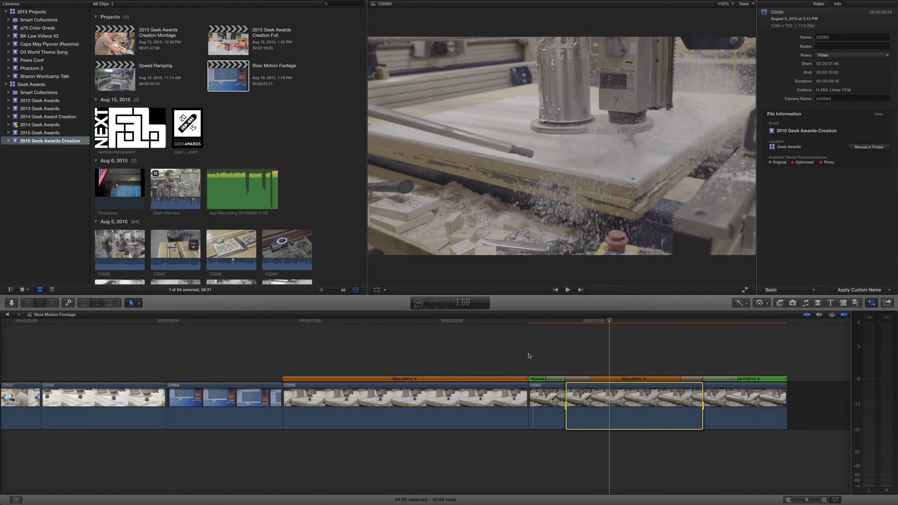
pyautogui.click(529, 352)
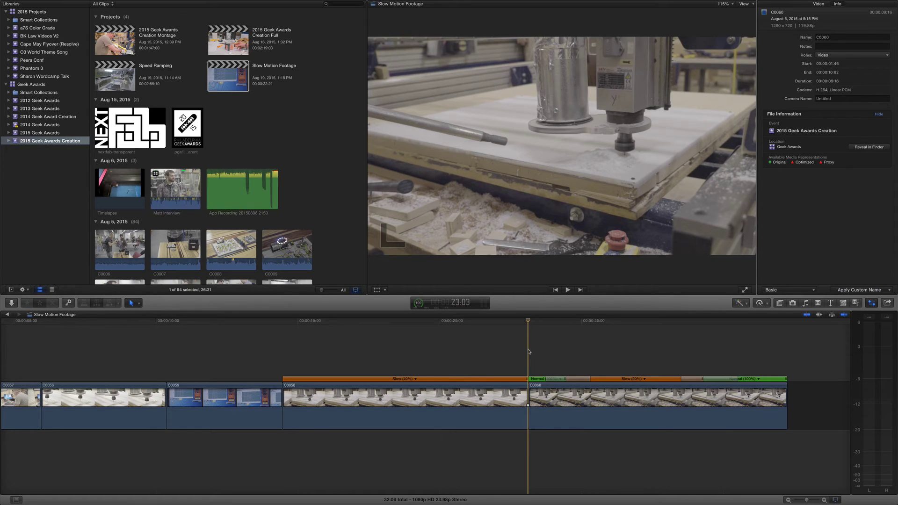
pyautogui.press('space')
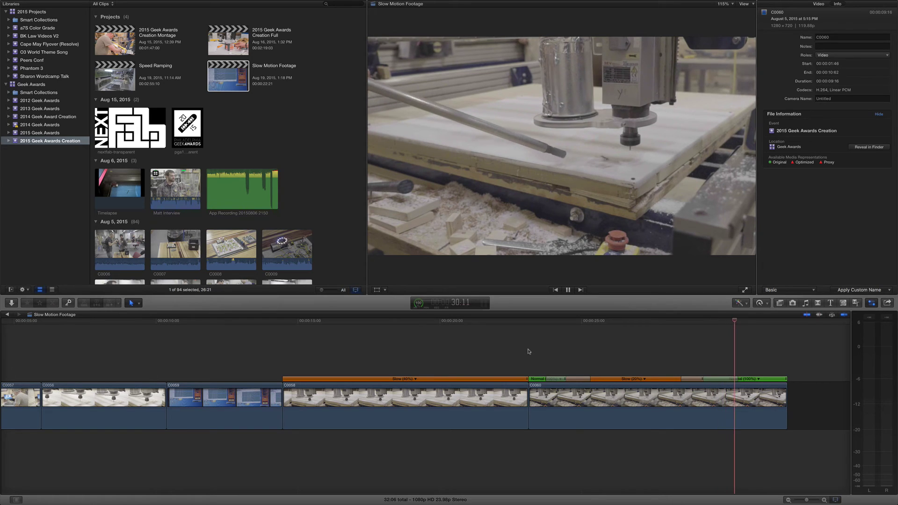
pyautogui.press('space')
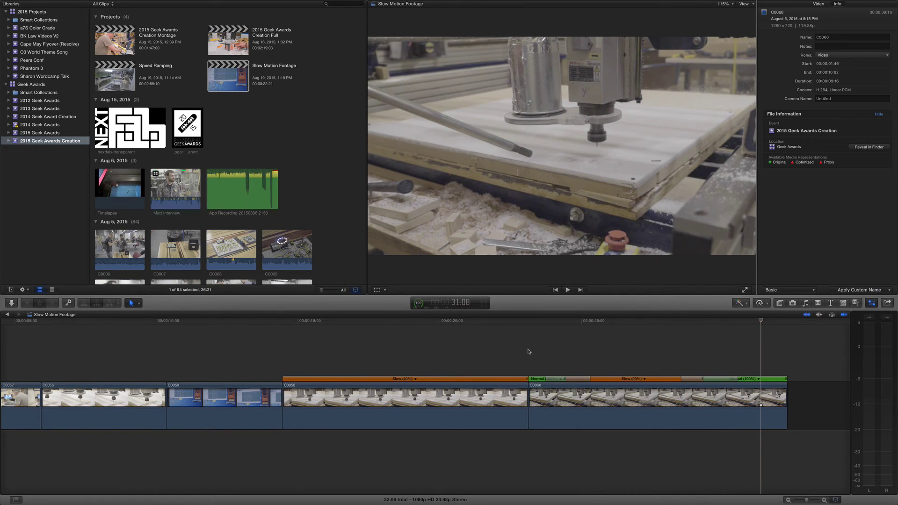